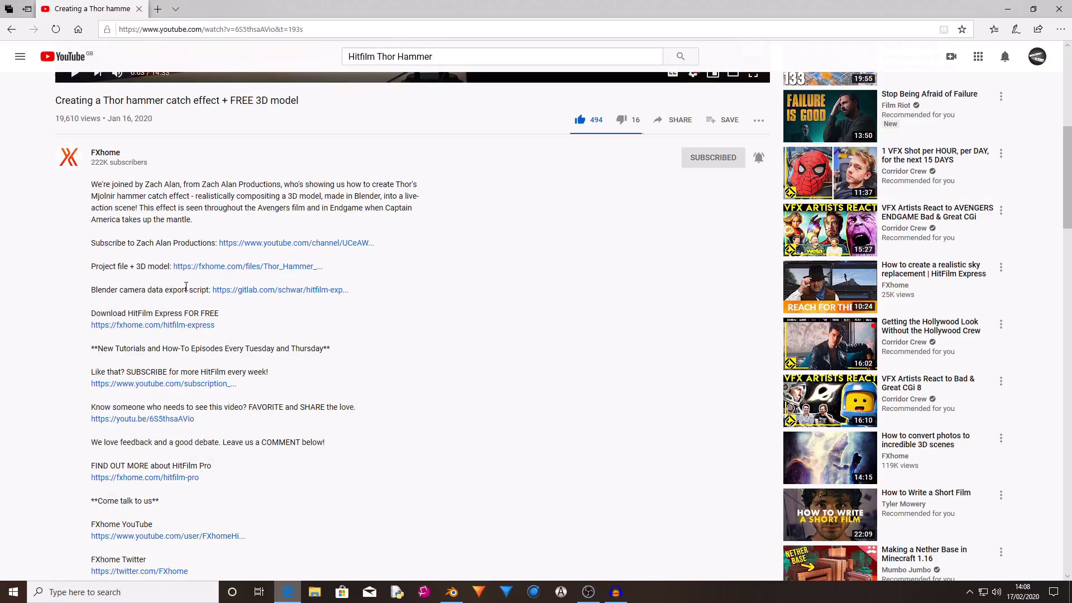
pyautogui.scroll(5, 435, 311)
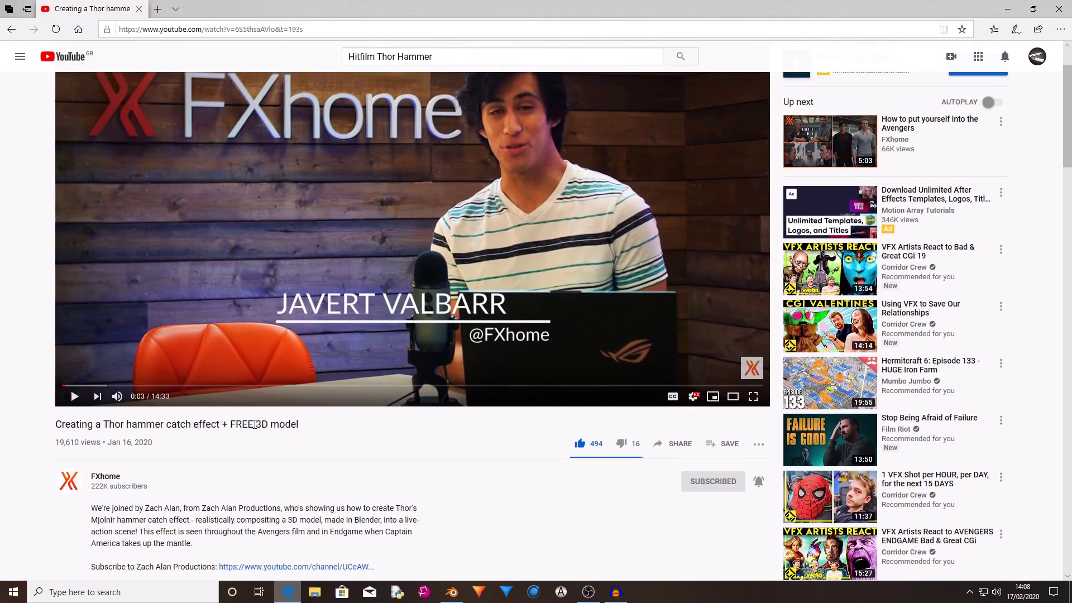
pyautogui.scroll(2, 362, 430)
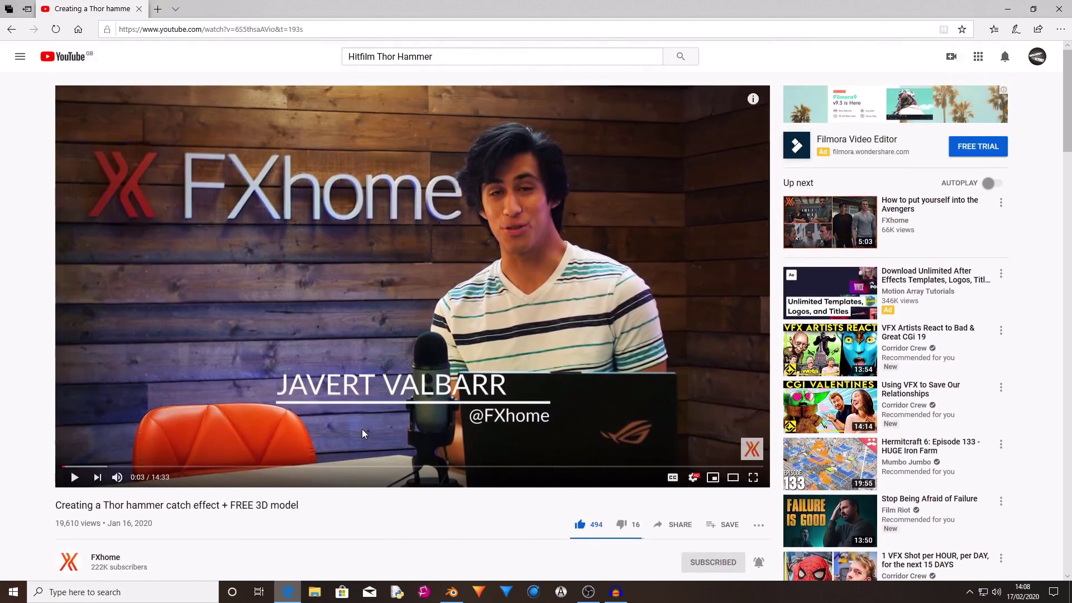
pyautogui.scroll(-4, 363, 430)
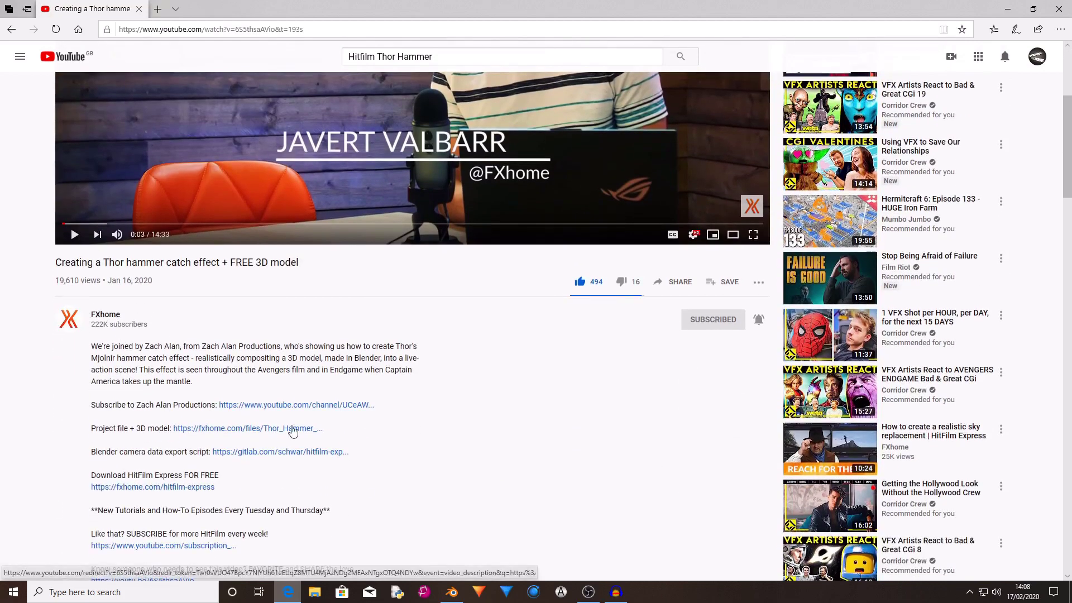
pyautogui.scroll(-1, 293, 431)
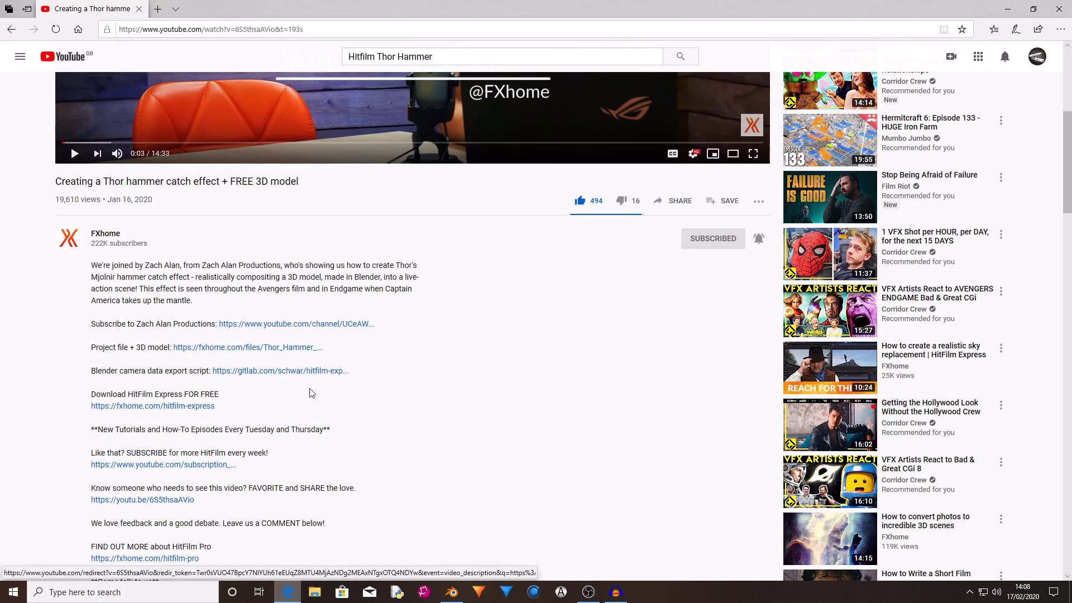
# From the GitLab exporter page, download the project source as a zip file and save it
pyautogui.click(270, 372)
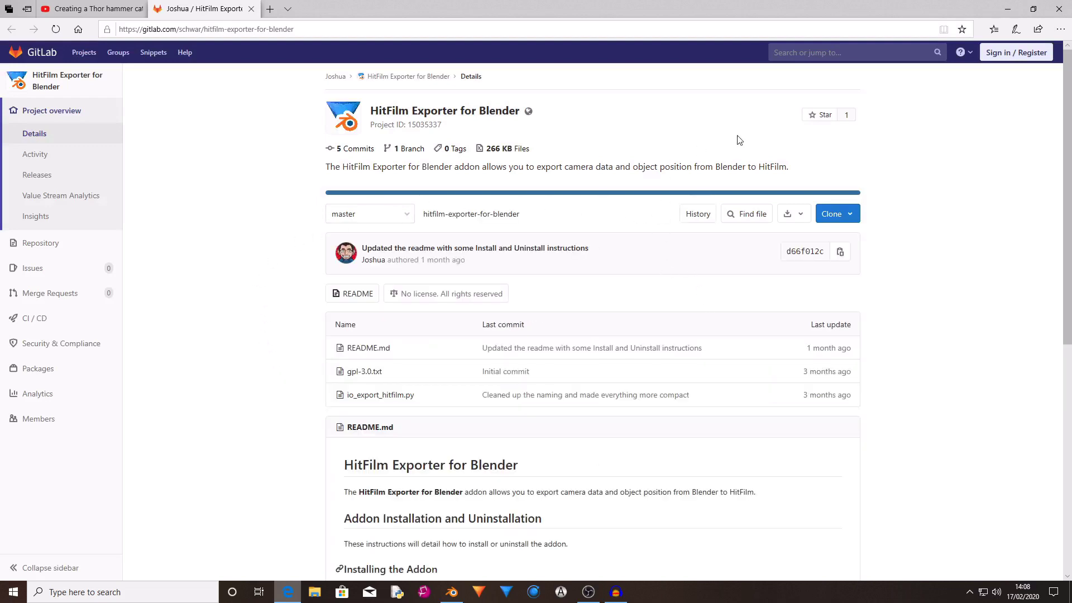
pyautogui.click(794, 218)
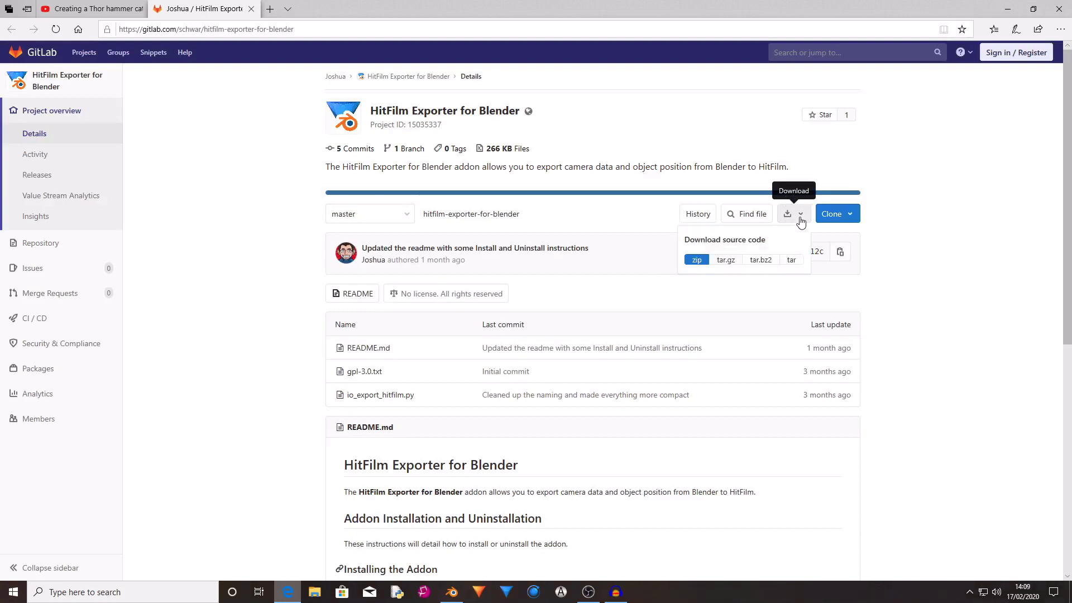
pyautogui.click(697, 261)
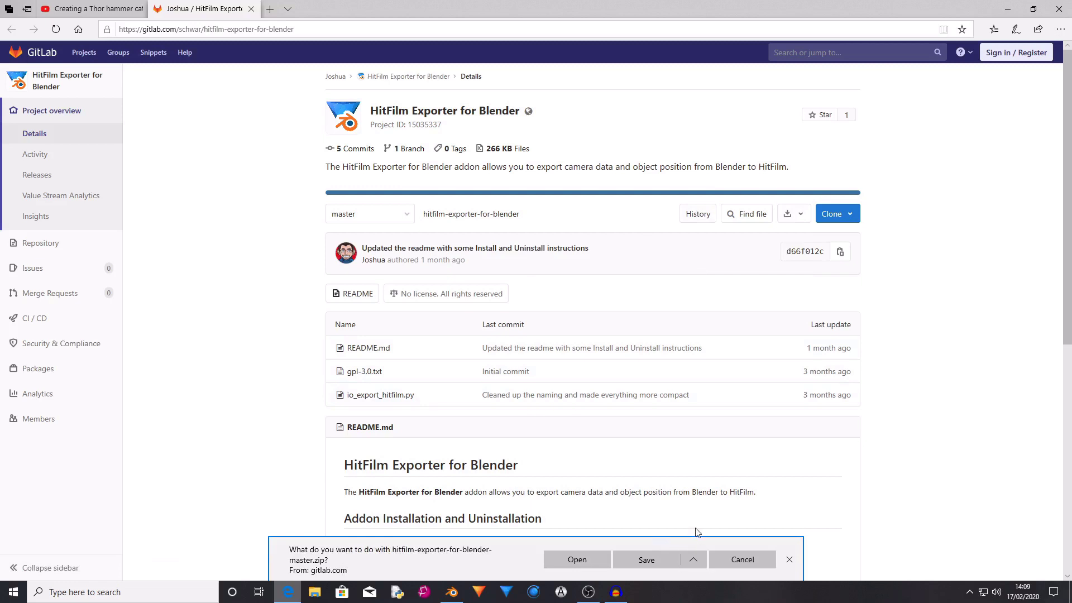
pyautogui.click(693, 559)
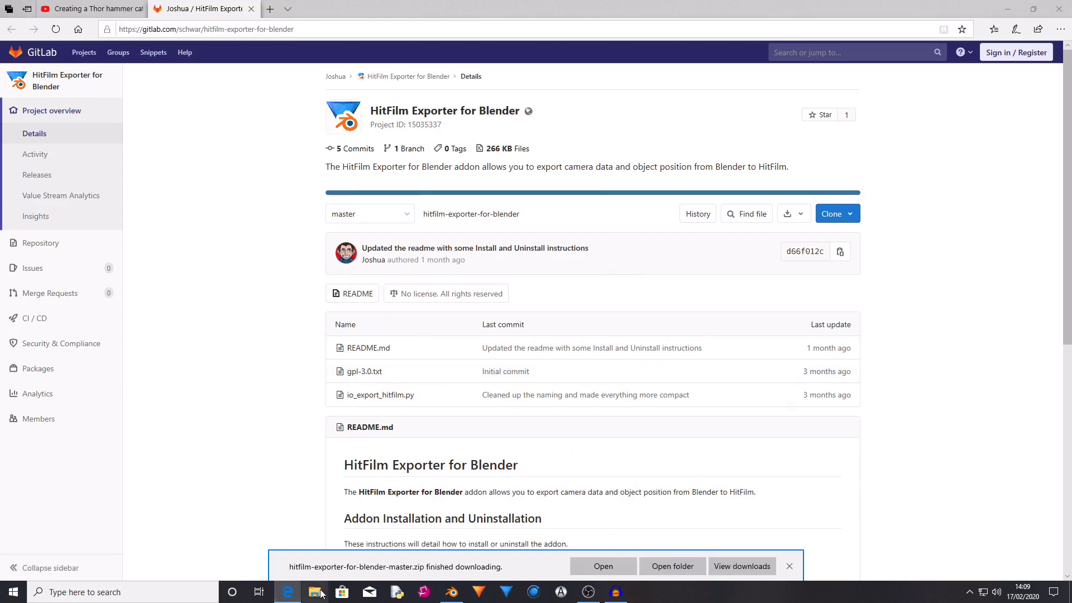
# Extract the exporter zip and locate io_export_hitfilm inside the hitfilm-exporter-for-blender-master folder
pyautogui.click(672, 566)
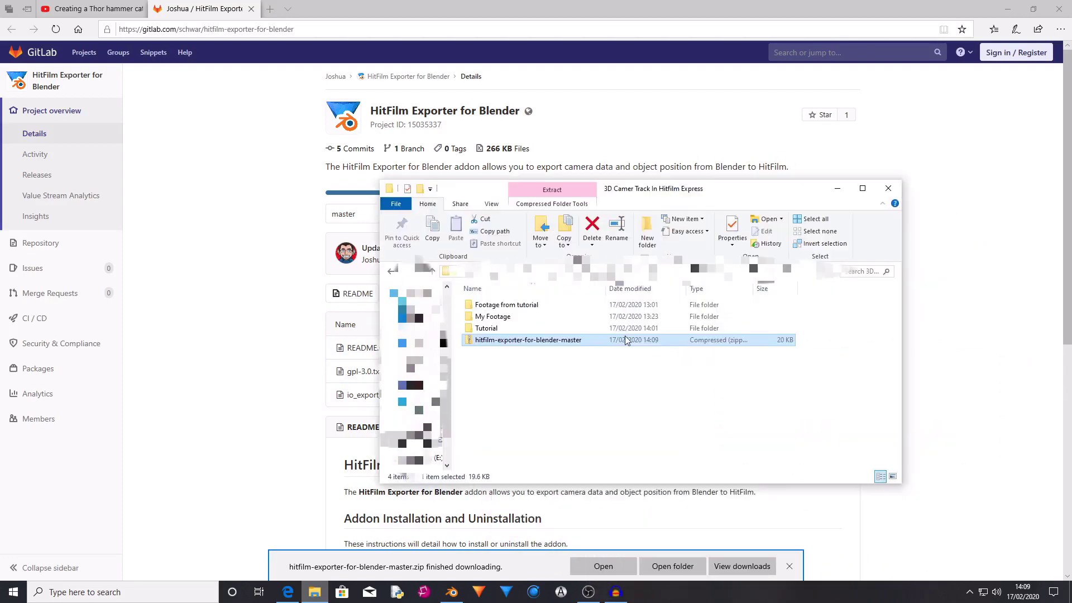
pyautogui.rightClick(626, 339)
pyautogui.click(661, 373)
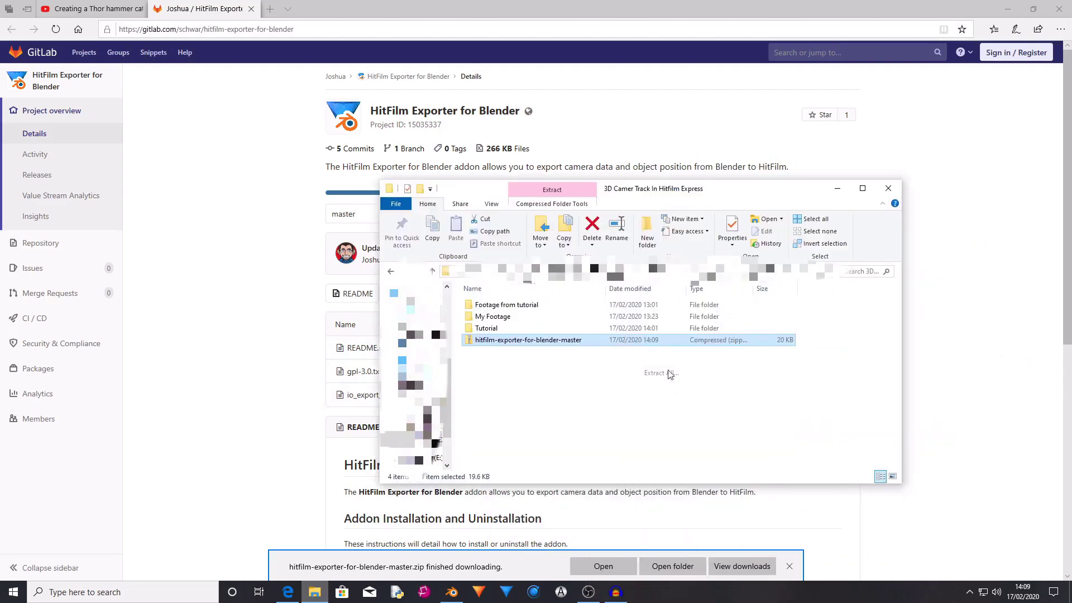
pyautogui.click(637, 403)
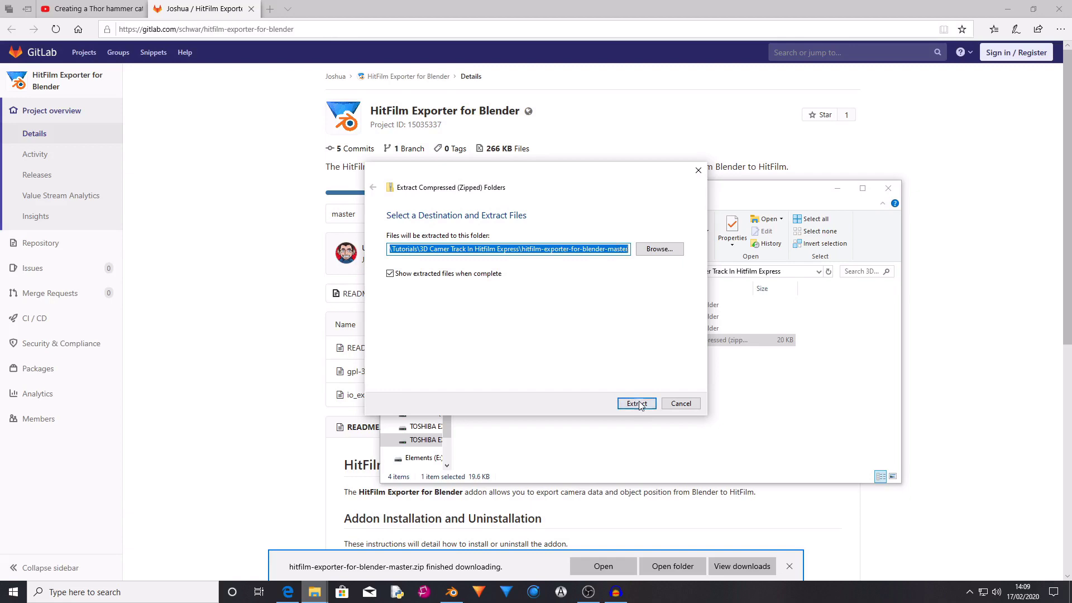
pyautogui.doubleClick(542, 320)
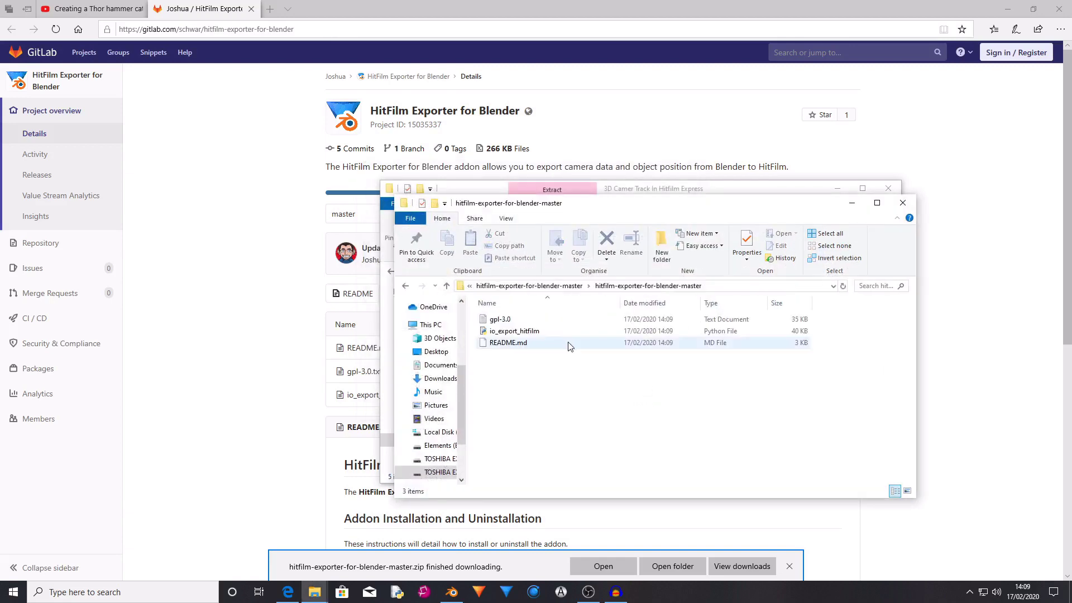
pyautogui.click(537, 332)
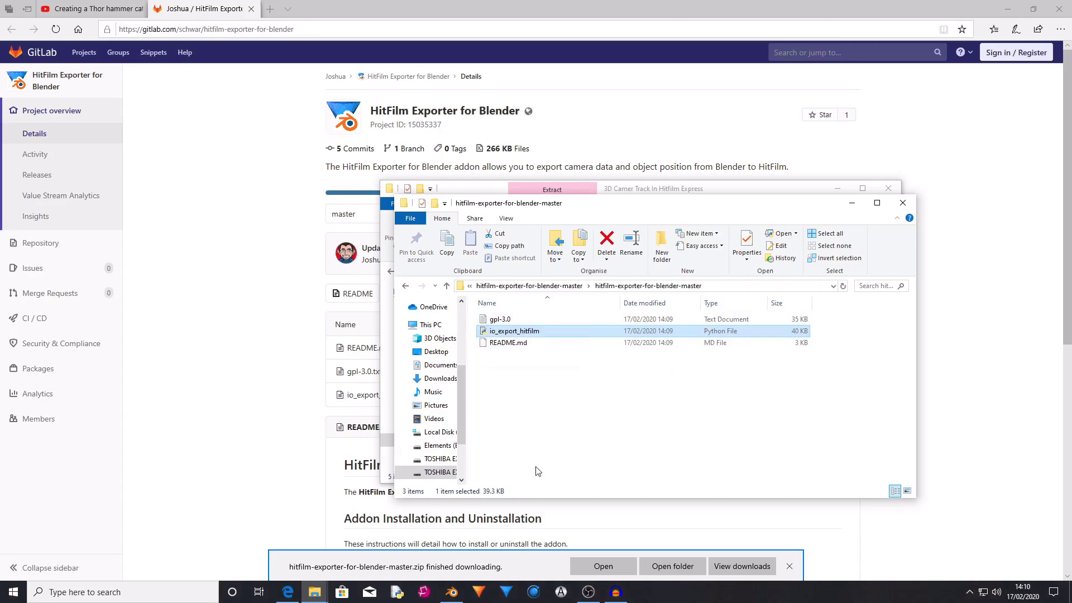
# Open Blender Preferences, centre the window, and start installing an add-on from file under Add-ons
pyautogui.click(454, 593)
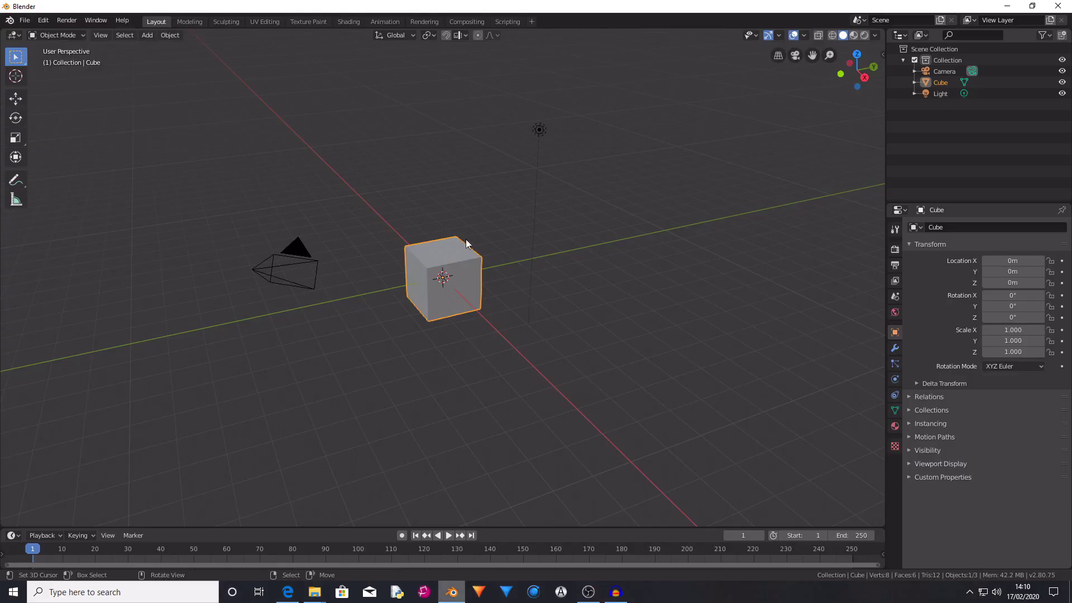
pyautogui.click(41, 22)
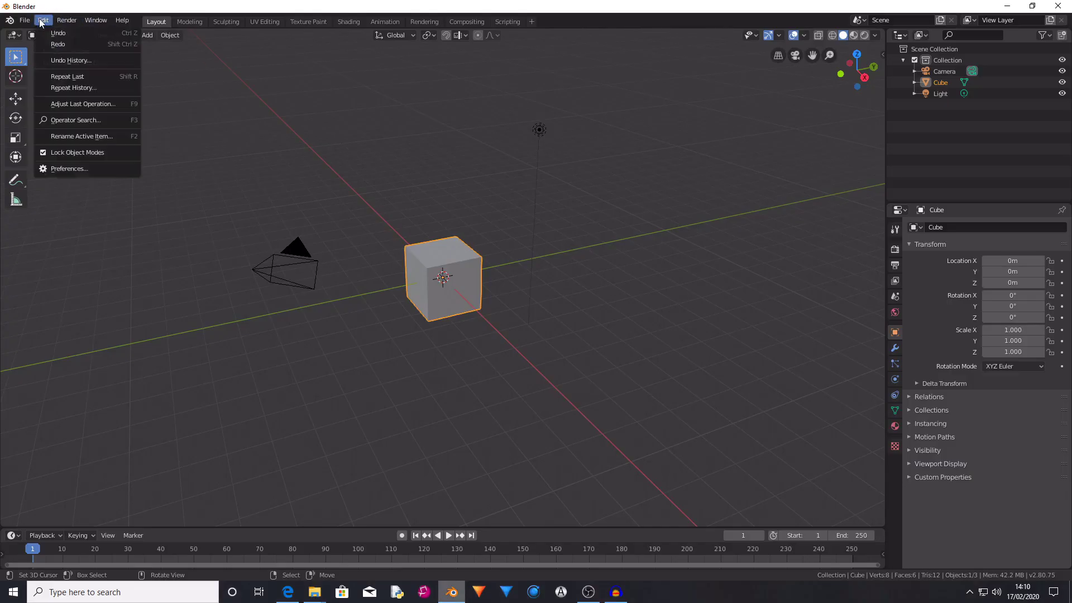
pyautogui.click(75, 167)
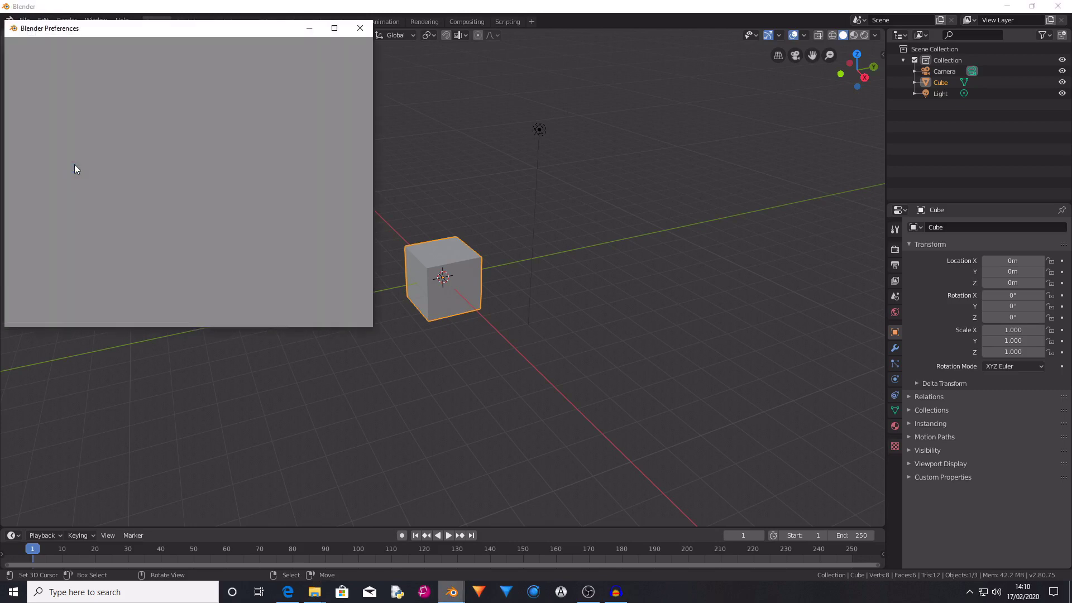
pyautogui.moveTo(120, 32); pyautogui.dragTo(461, 90)
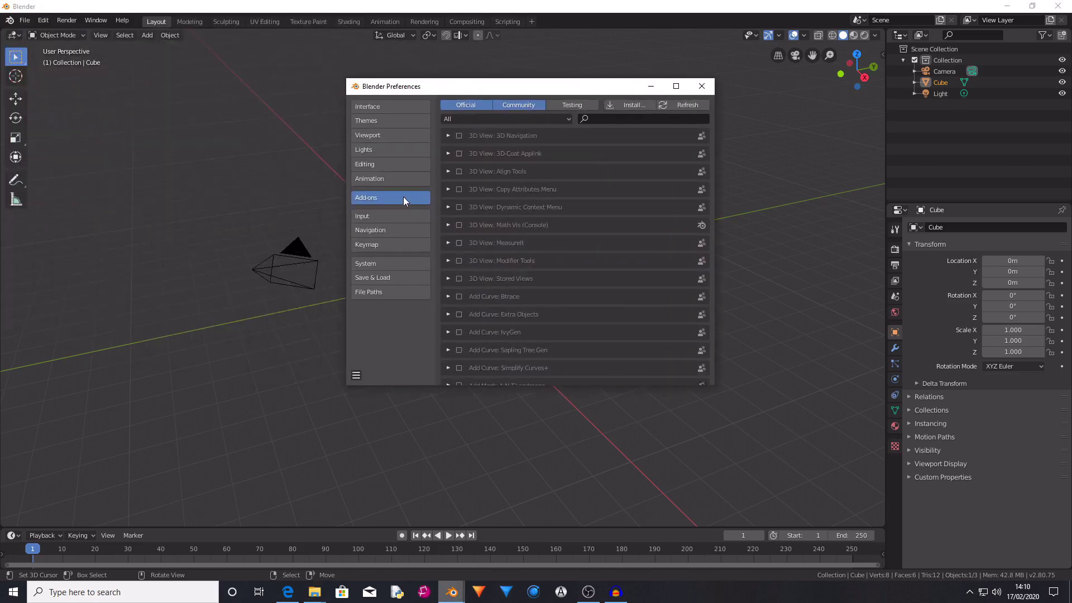
pyautogui.click(599, 116)
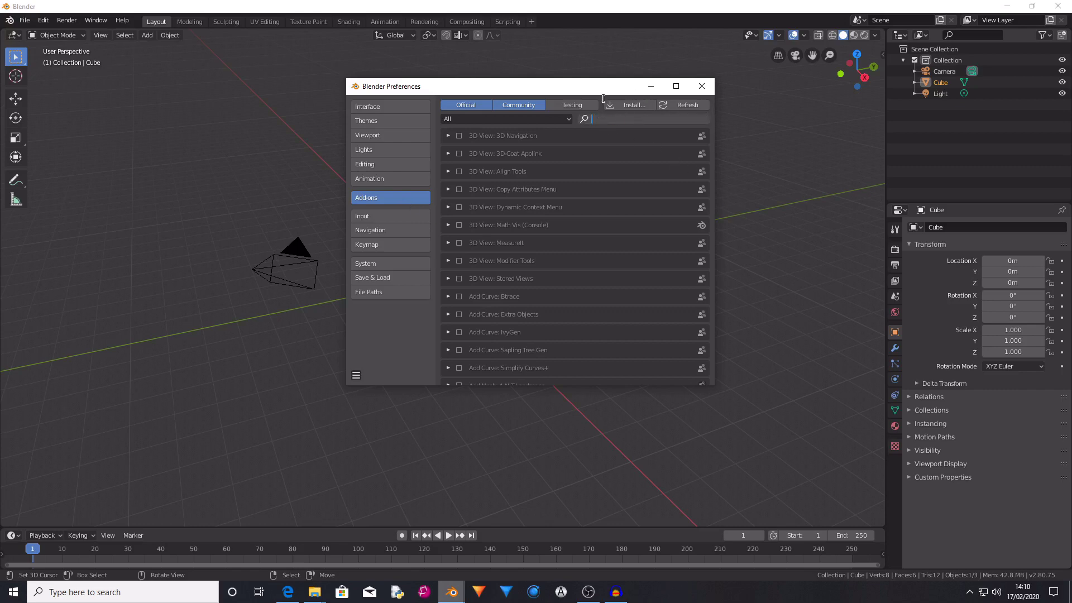
pyautogui.click(633, 109)
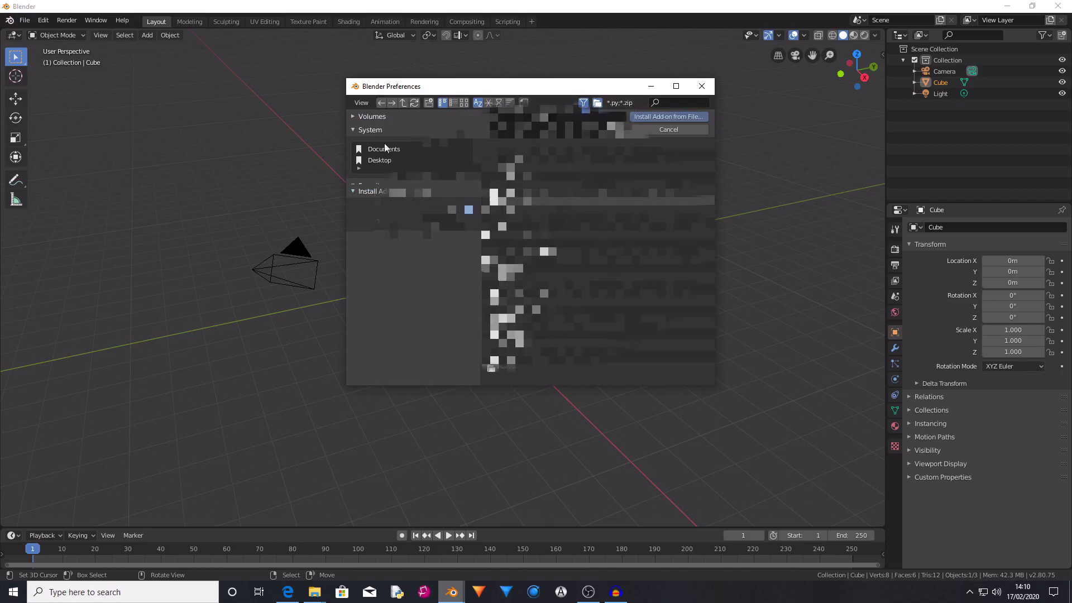
# Install io_export_hitfilm.py from the extracted exporter folder as a Blender add-on
pyautogui.click(372, 116)
pyautogui.scroll(-2, 410, 148)
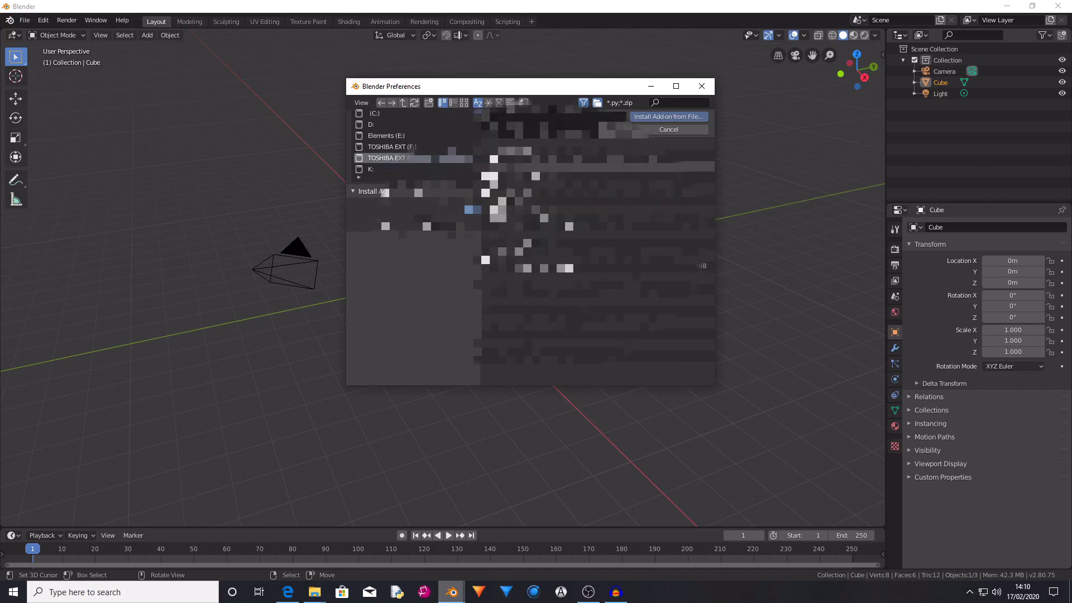
pyautogui.doubleClick(484, 141)
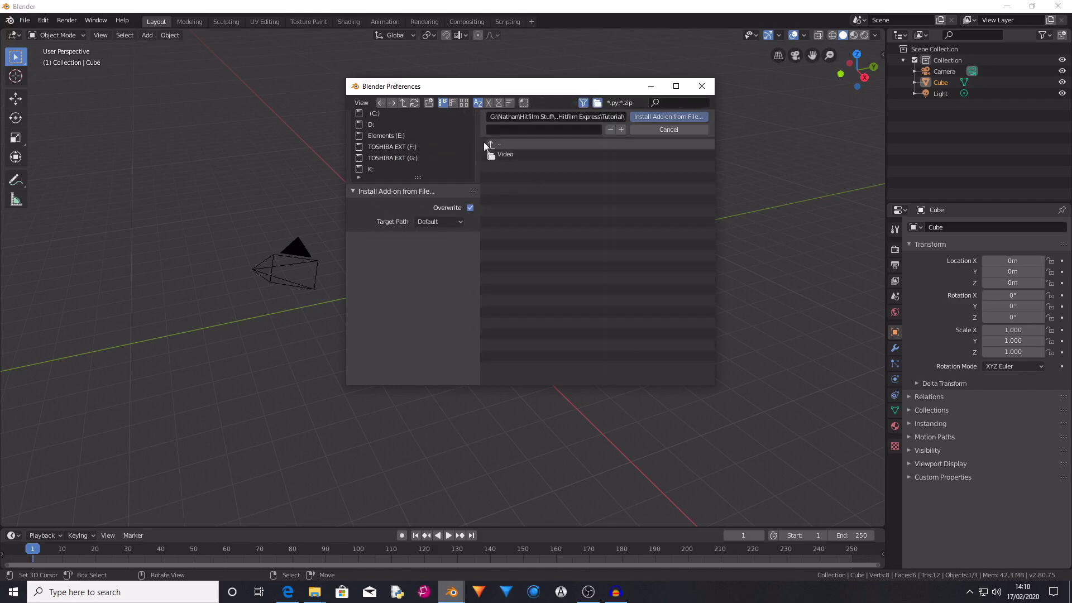
pyautogui.click(541, 167)
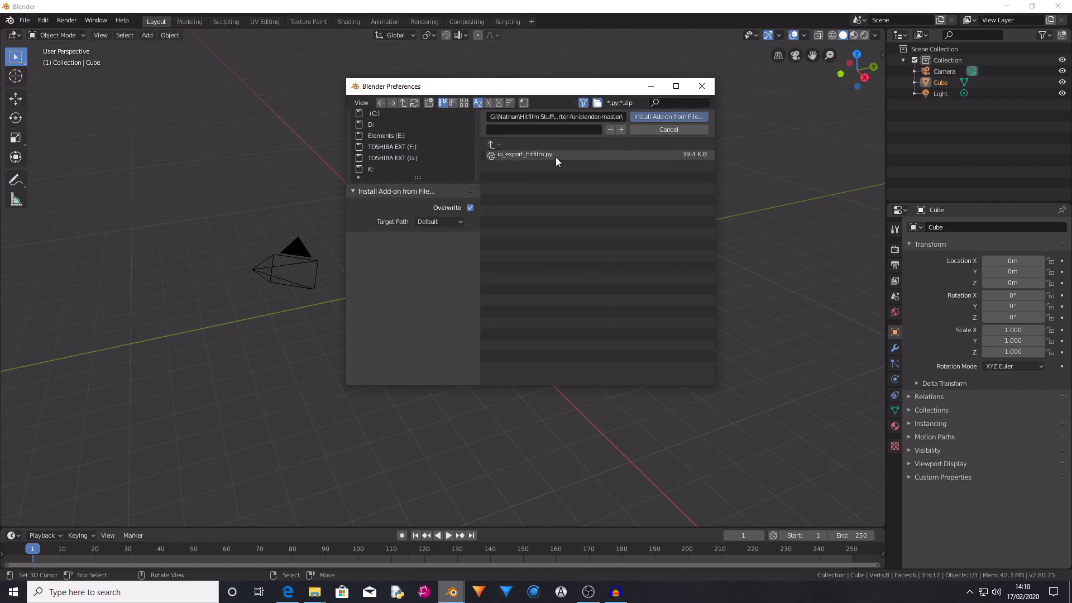
pyautogui.click(535, 154)
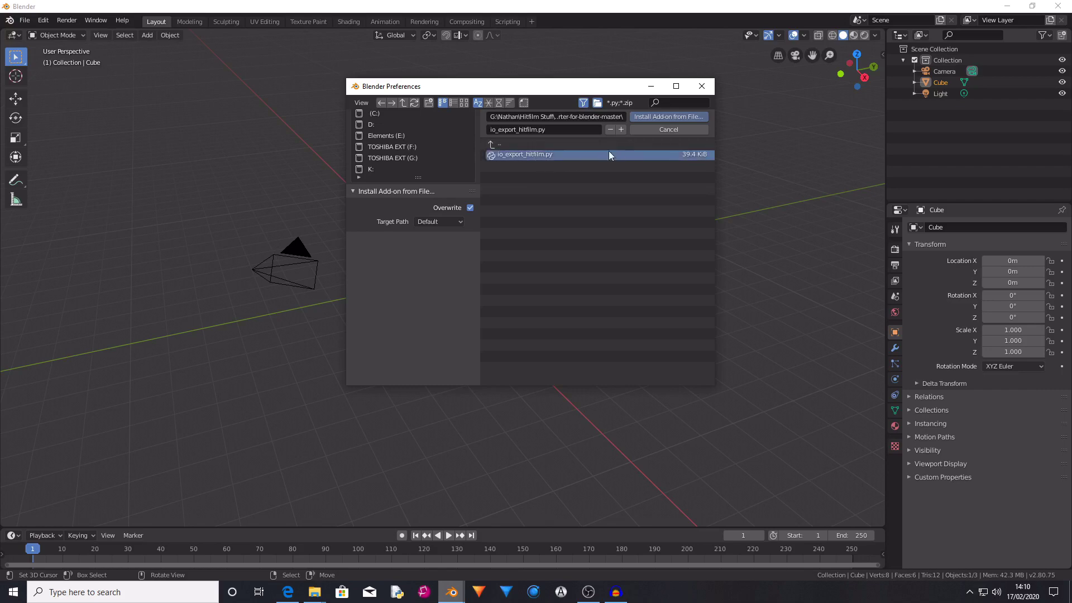
pyautogui.click(692, 119)
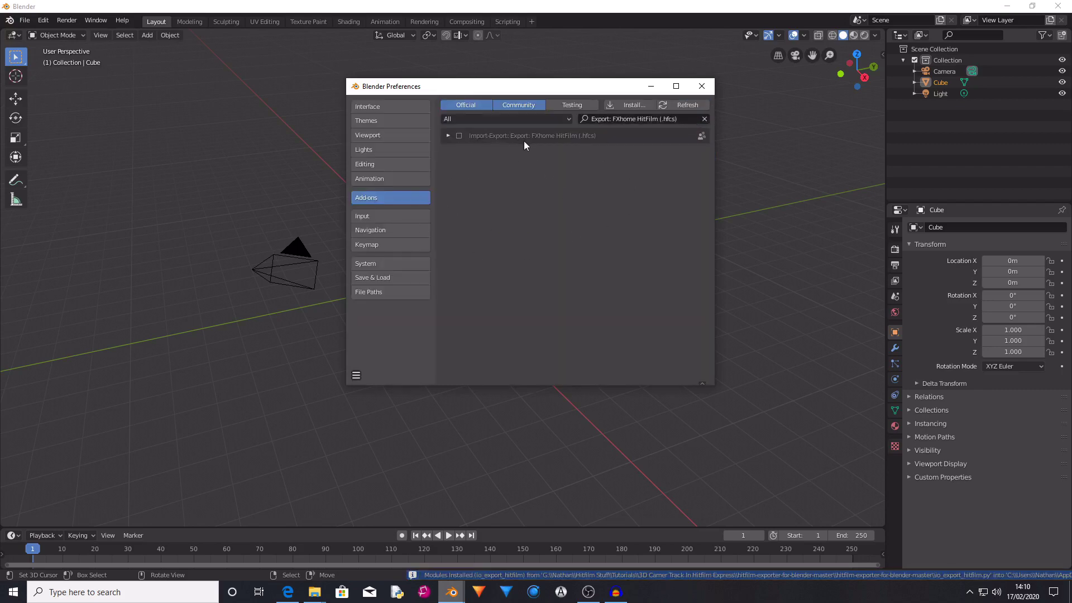
# Enable Export: FXhome HitFilm, close Preferences, and confirm the .hfcs option under File > Export
pyautogui.click(460, 135)
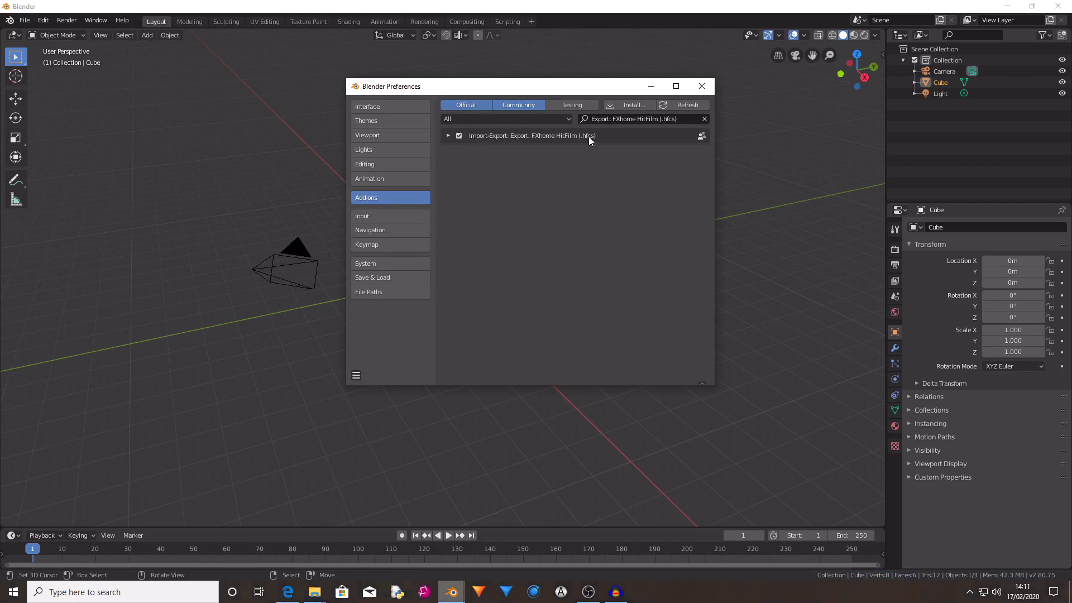
pyautogui.click(449, 135)
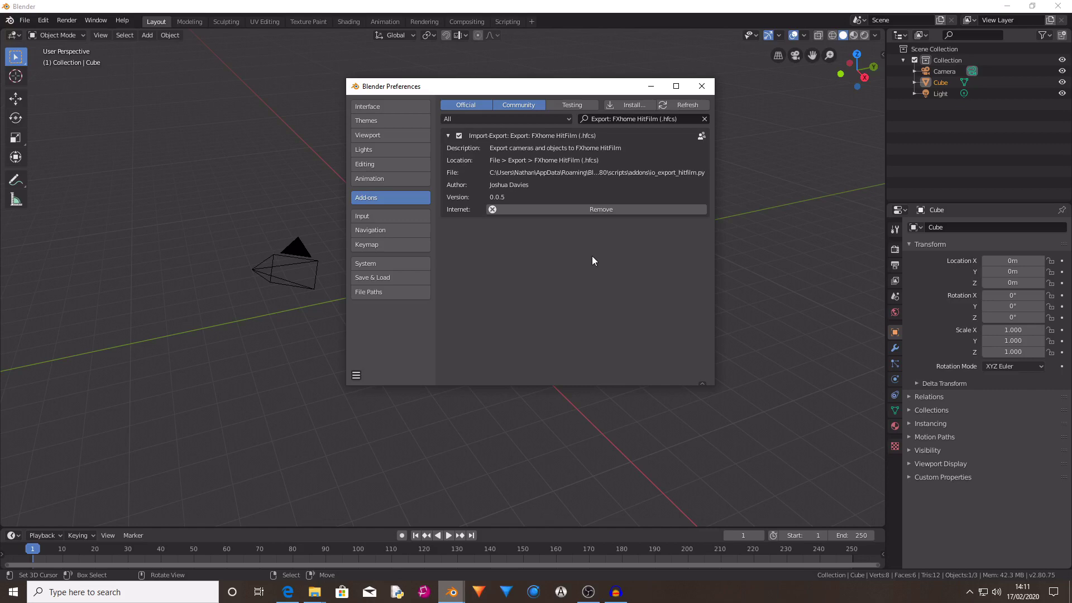
pyautogui.click(703, 87)
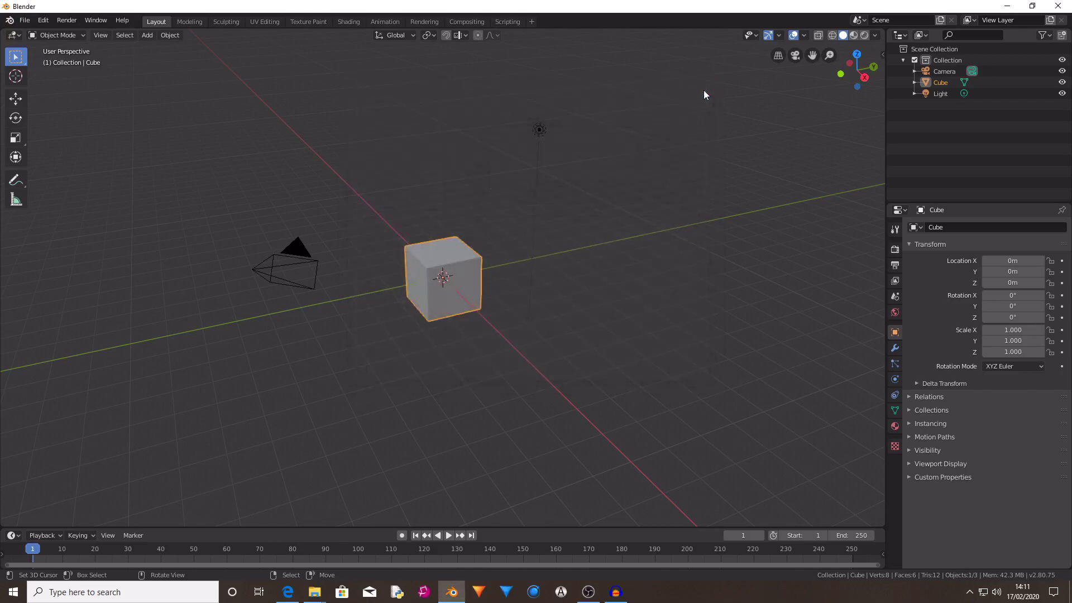
pyautogui.click(25, 20)
# Open the Camera Tracking Data.blend project from the File menu
pyautogui.moveTo(72, 180)
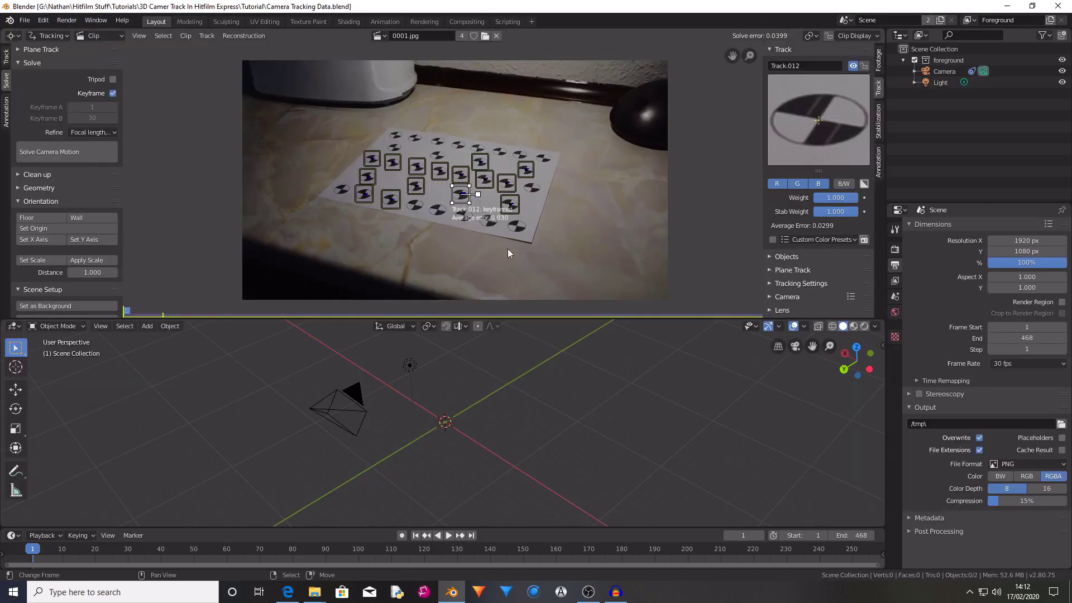
# Play and scrub the solved track to check it, then select the camera in the viewport
pyautogui.click(447, 535)
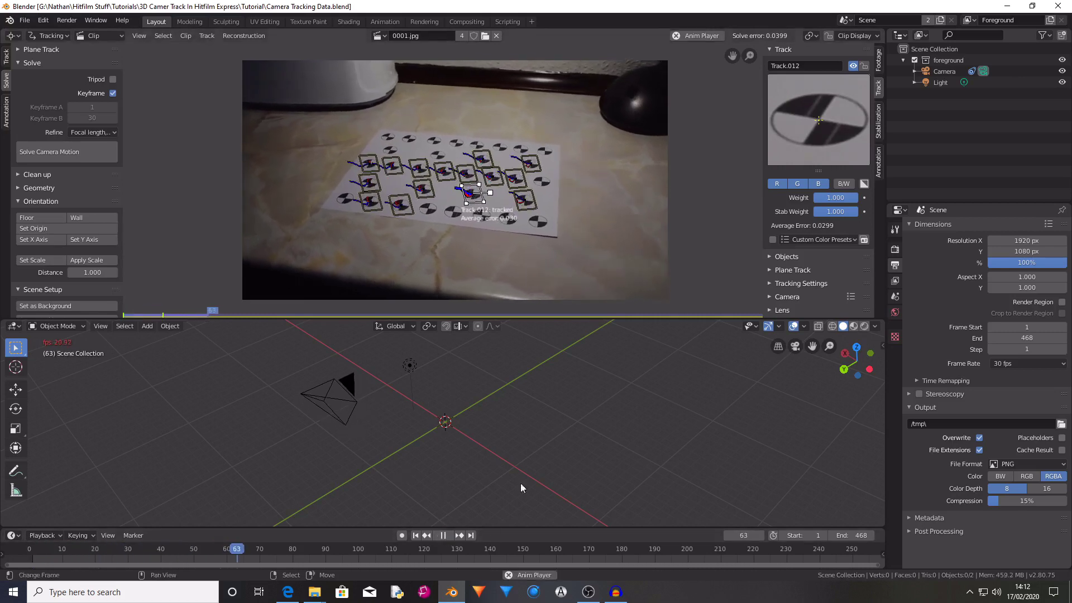
pyautogui.click(447, 536)
pyautogui.moveTo(349, 552); pyautogui.dragTo(35, 538)
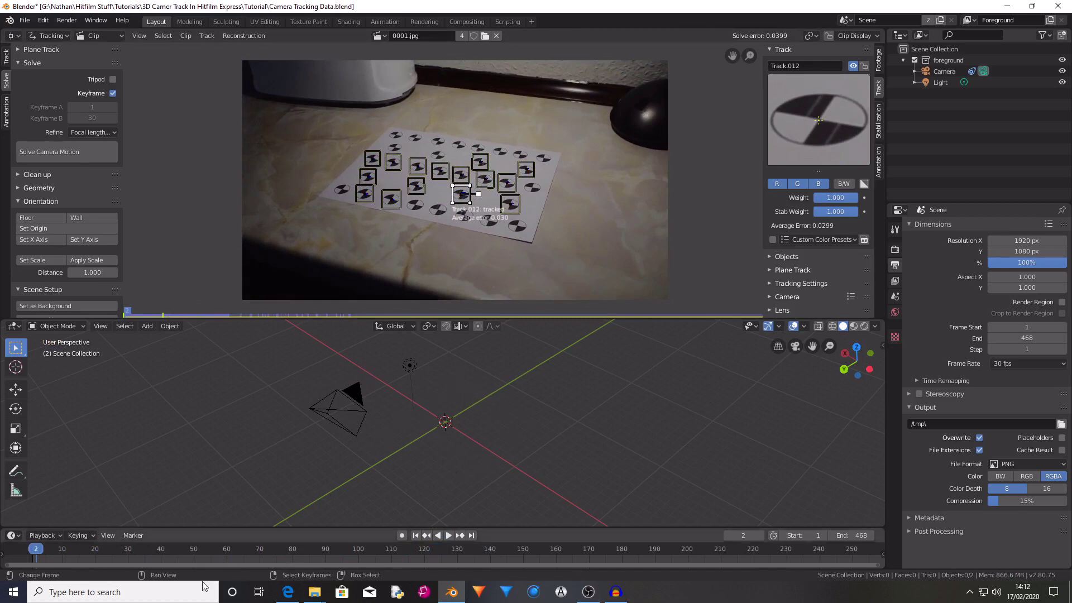
pyautogui.press('space')
pyautogui.press('space')
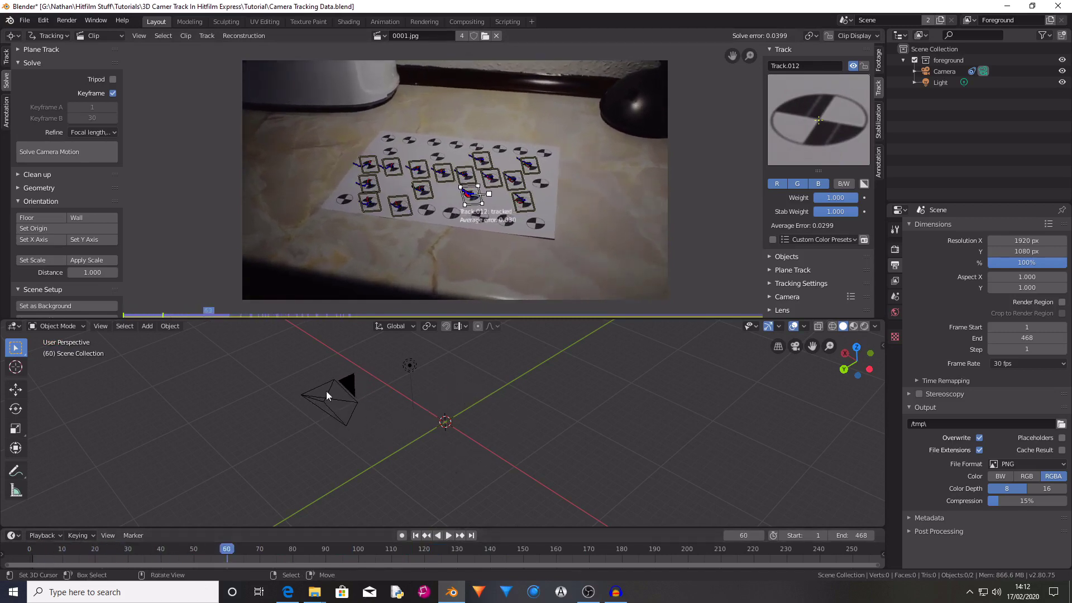
pyautogui.click(343, 390)
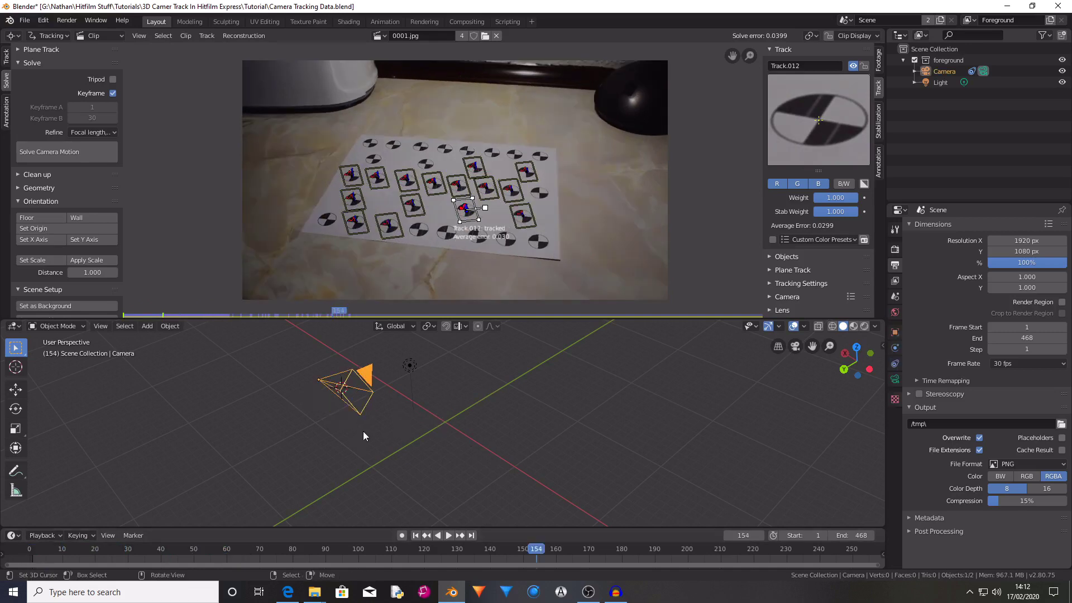
# Export the selected camera as FXhome HitFilm (.hfcs) into the parent project folder
pyautogui.click(25, 20)
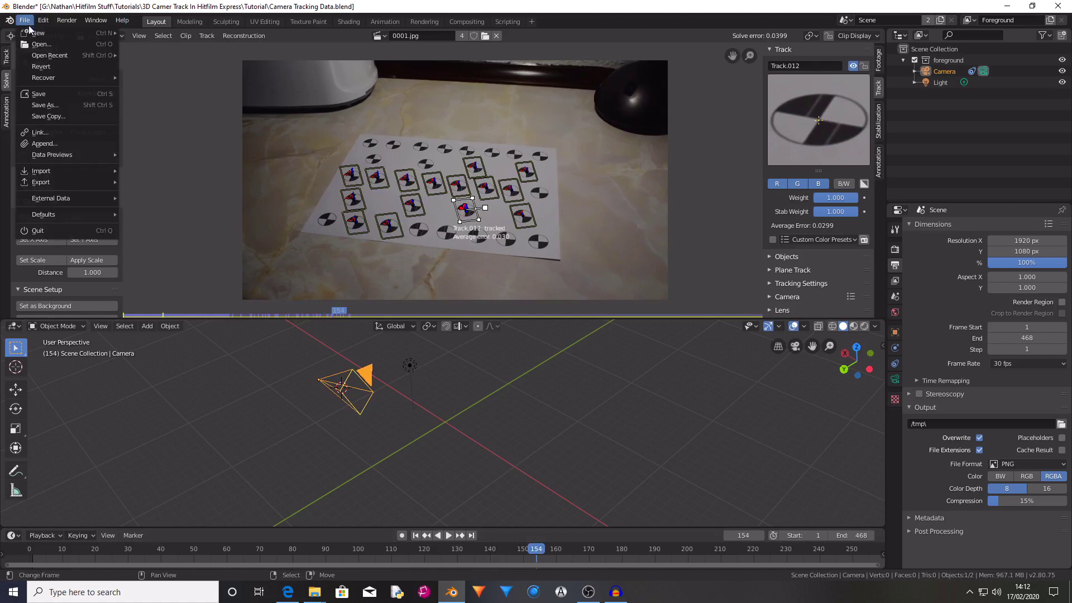
pyautogui.moveTo(61, 183)
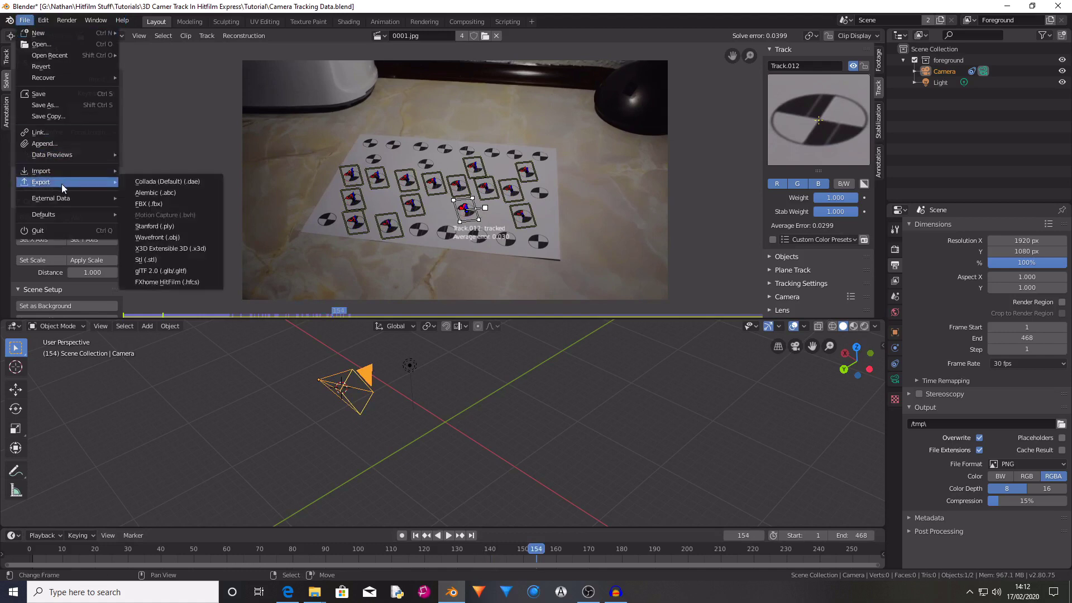
pyautogui.click(176, 282)
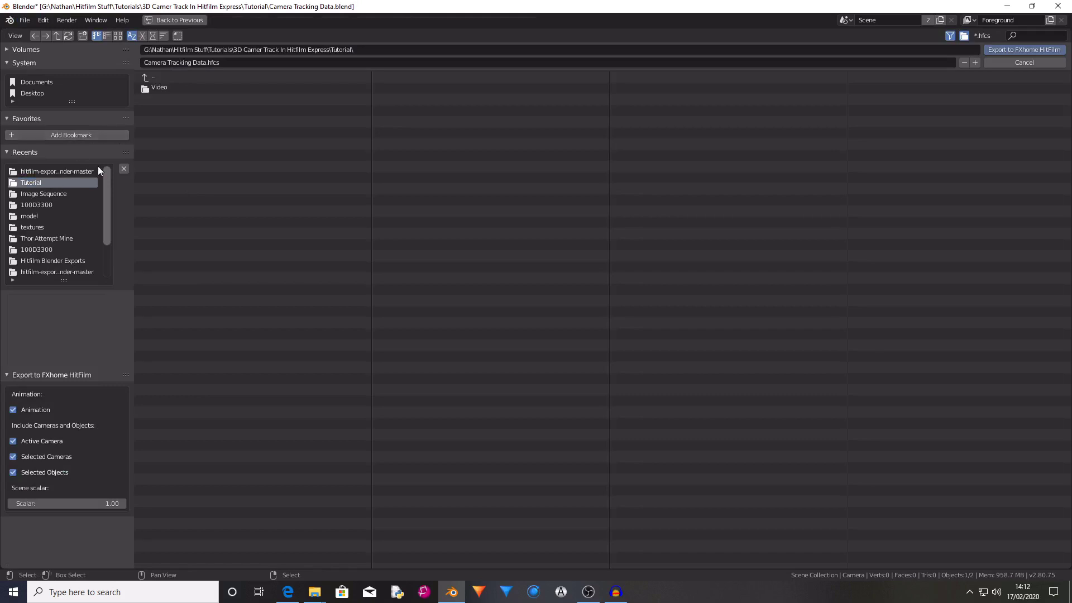
pyautogui.click(190, 74)
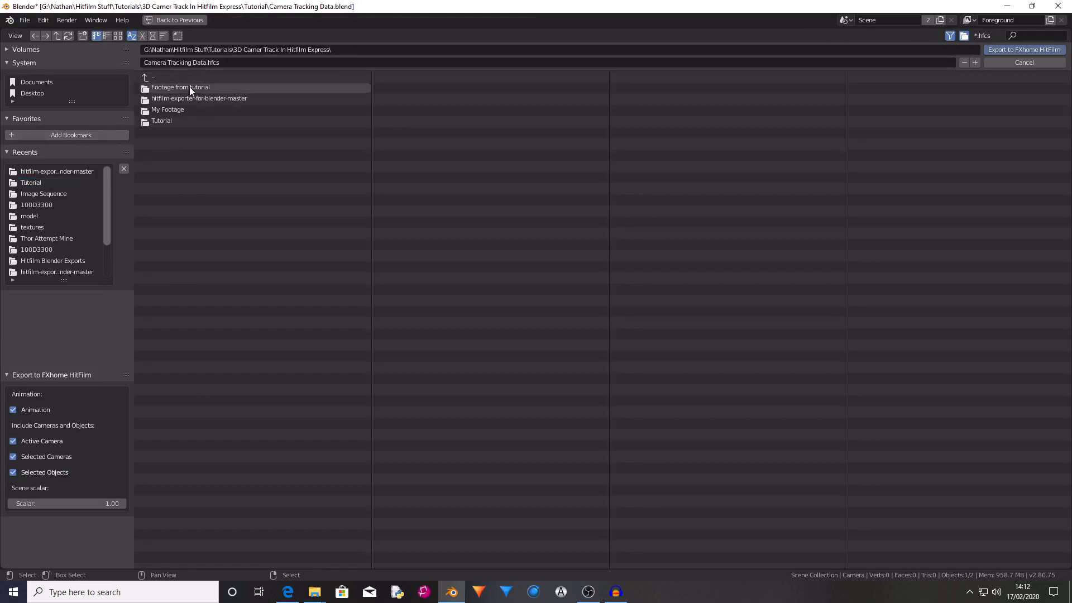
pyautogui.click(1034, 50)
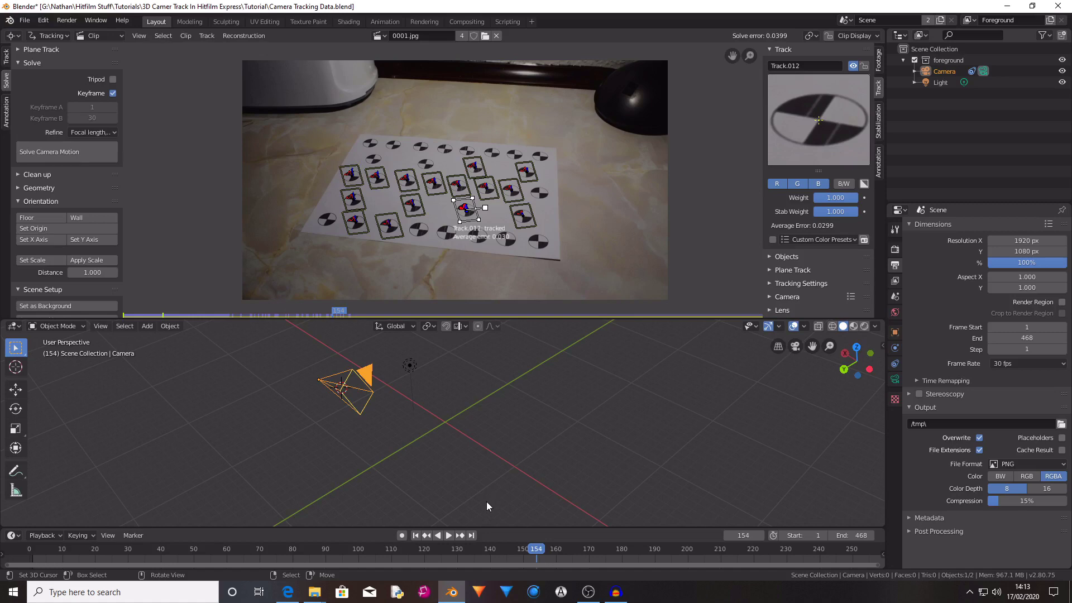
# In HitFilm Express, import Camera Tracking Data.hfcs as a composite shot
pyautogui.click(479, 592)
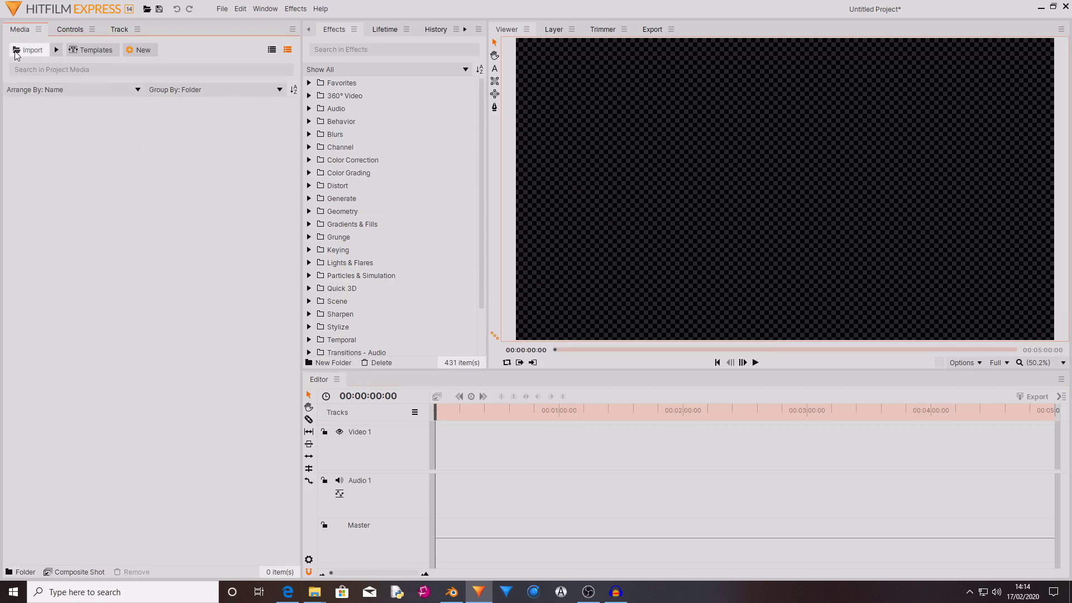
pyautogui.click(56, 50)
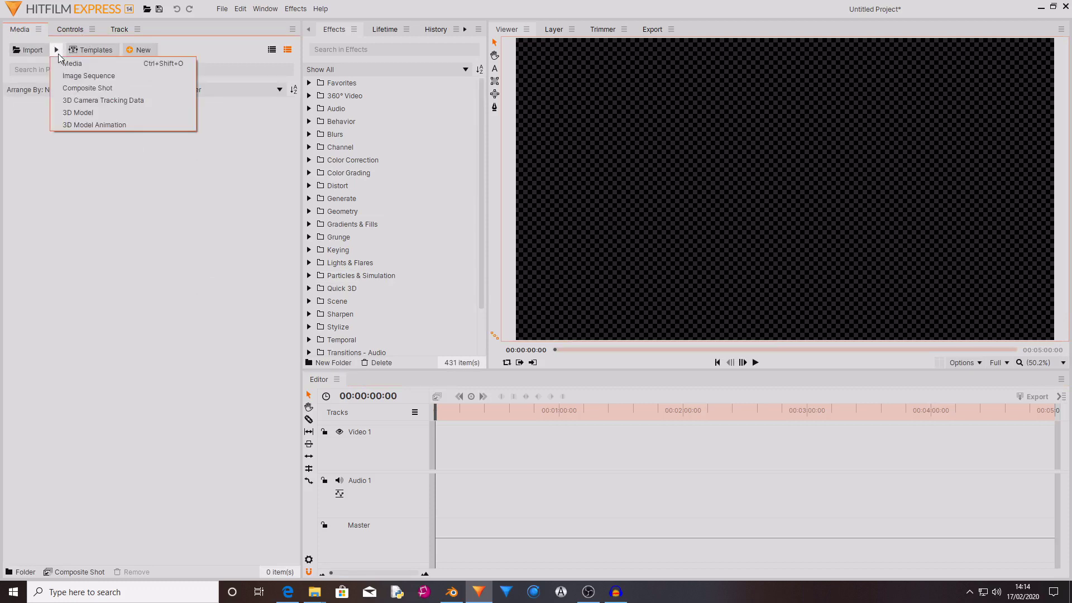
pyautogui.click(114, 91)
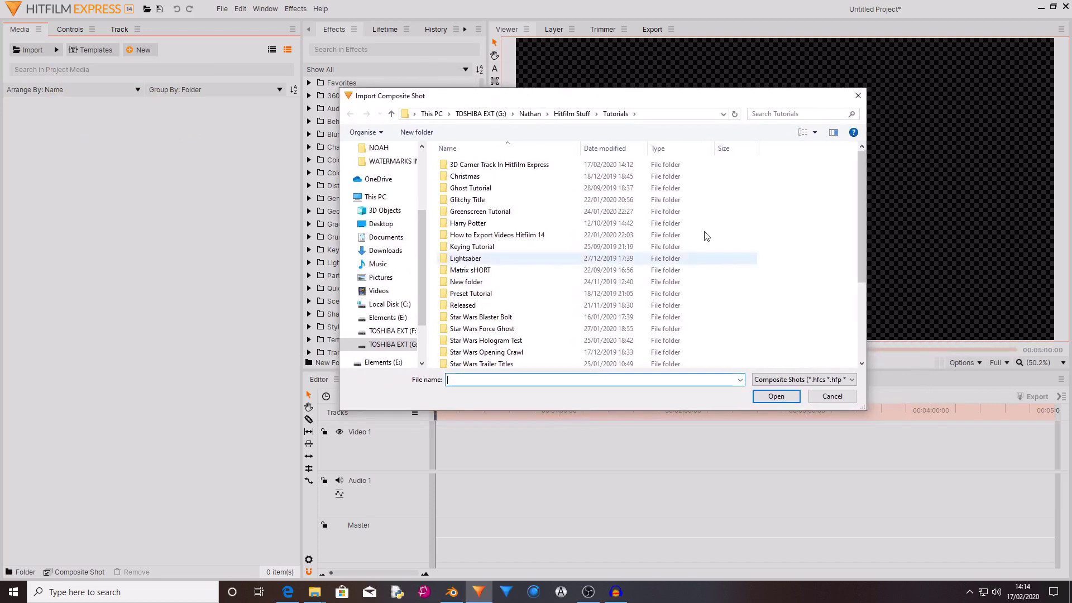
pyautogui.doubleClick(538, 164)
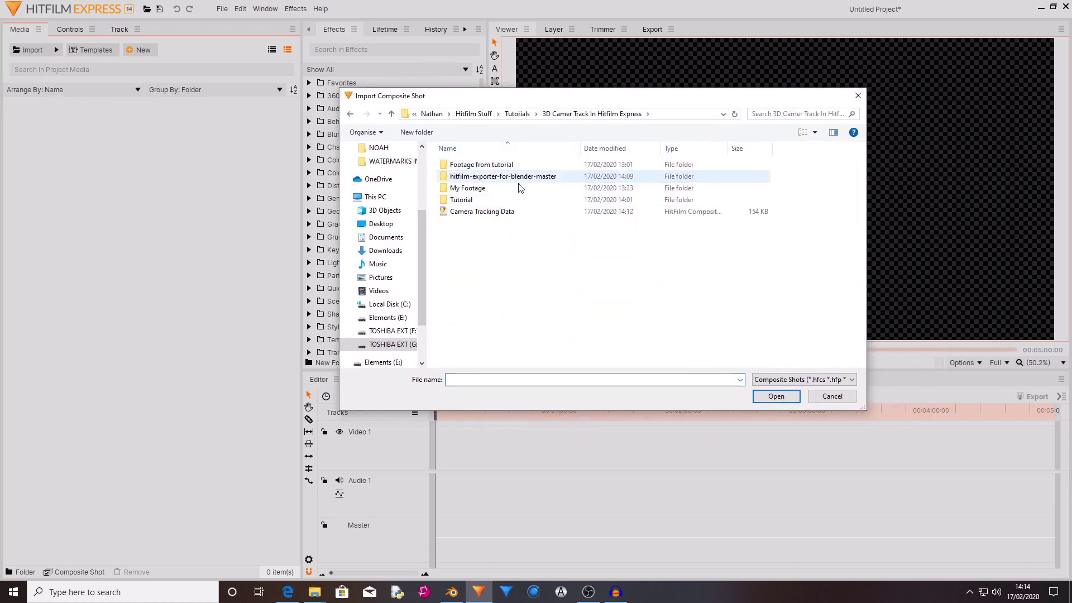
pyautogui.click(488, 200)
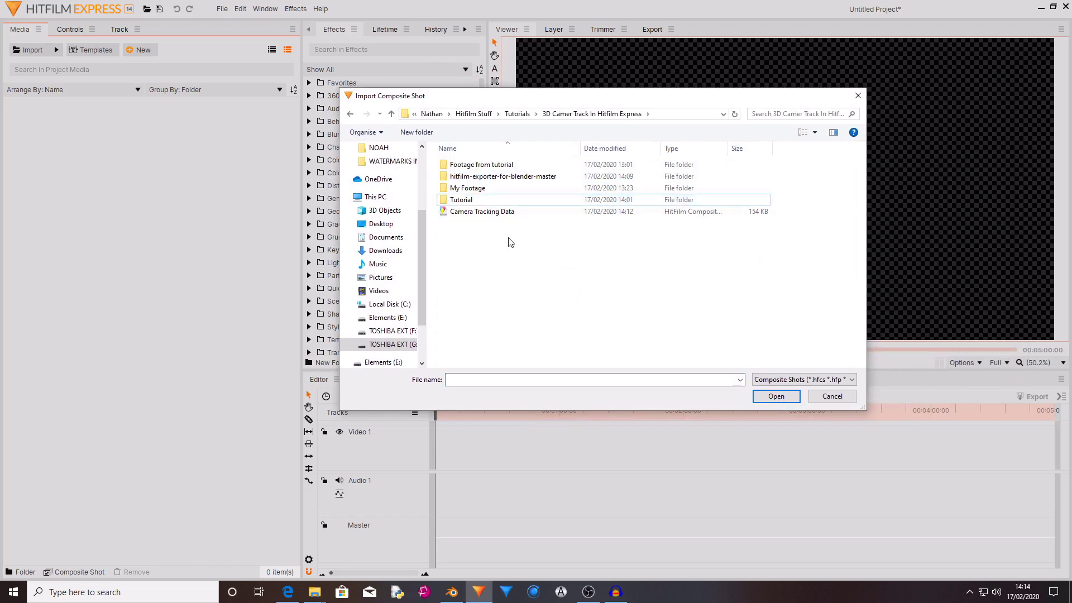
pyautogui.press('Return')
pyautogui.click(351, 114)
pyautogui.click(631, 212)
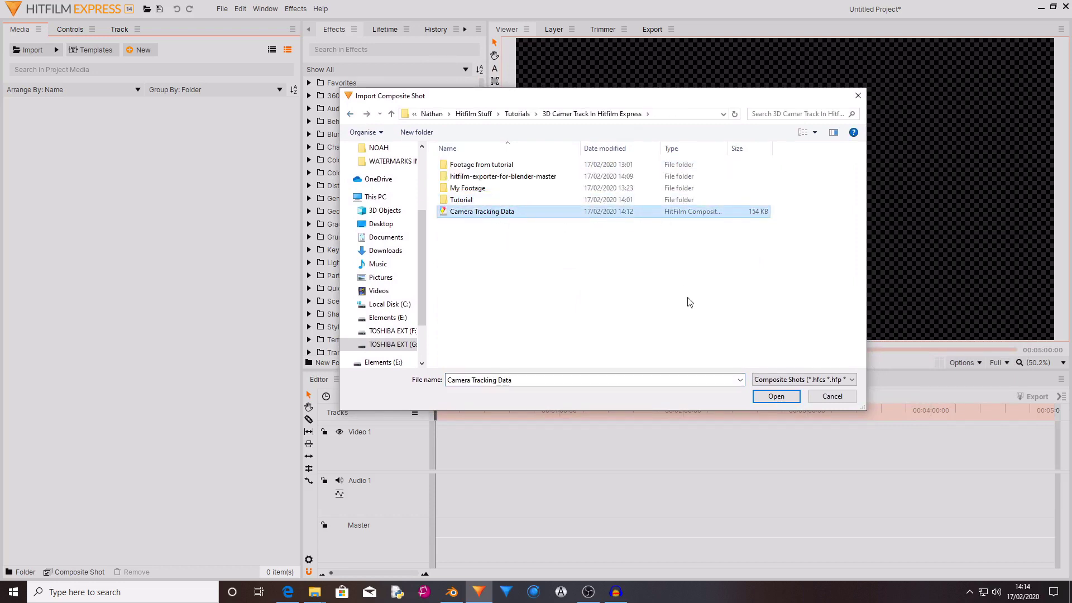
pyautogui.click(776, 397)
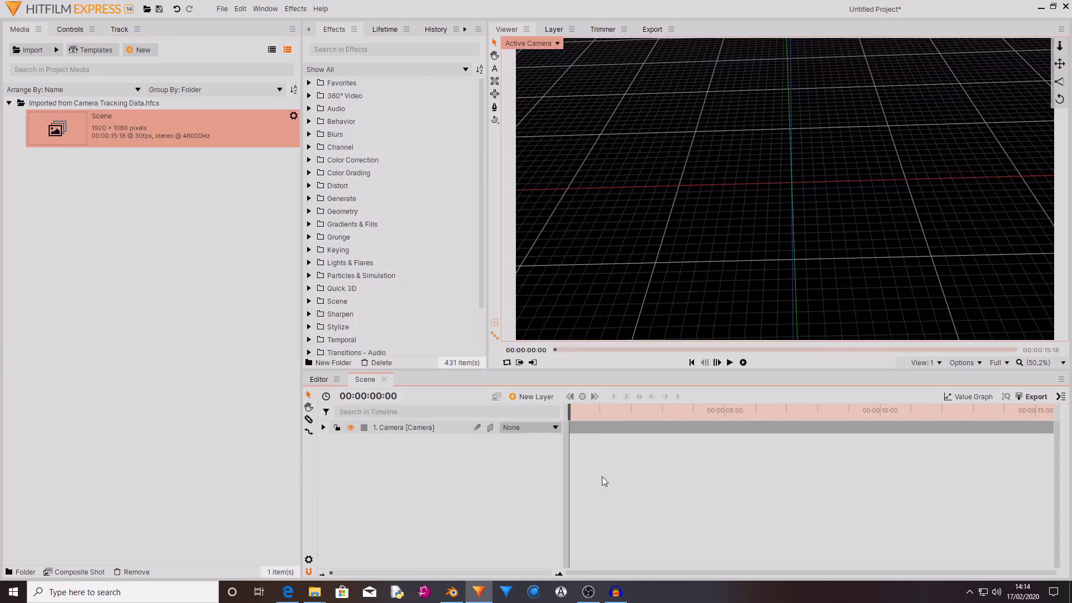
# Check the Camera layer's motion, import the footage image sequence, and return to the first frame
pyautogui.click(439, 430)
pyautogui.moveTo(570, 412); pyautogui.dragTo(1052, 418)
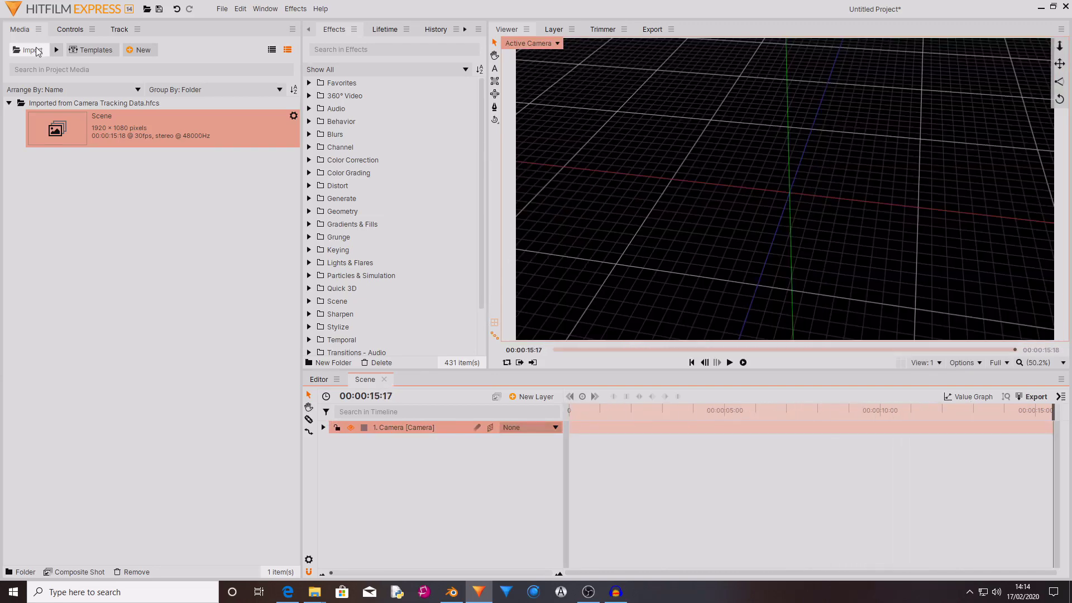
pyautogui.click(38, 51)
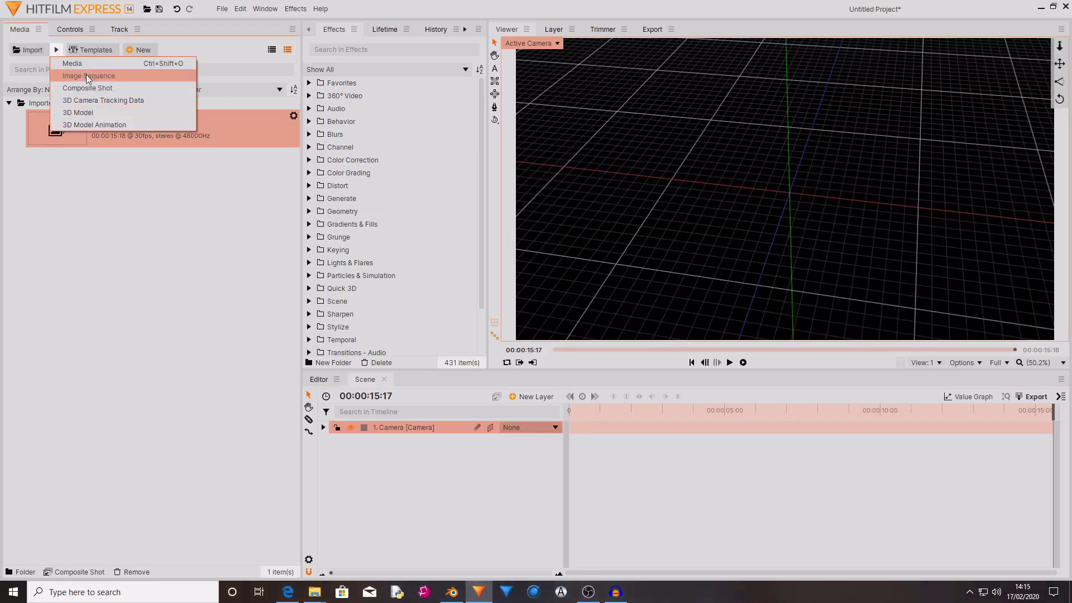
pyautogui.moveTo(760, 411); pyautogui.dragTo(481, 505)
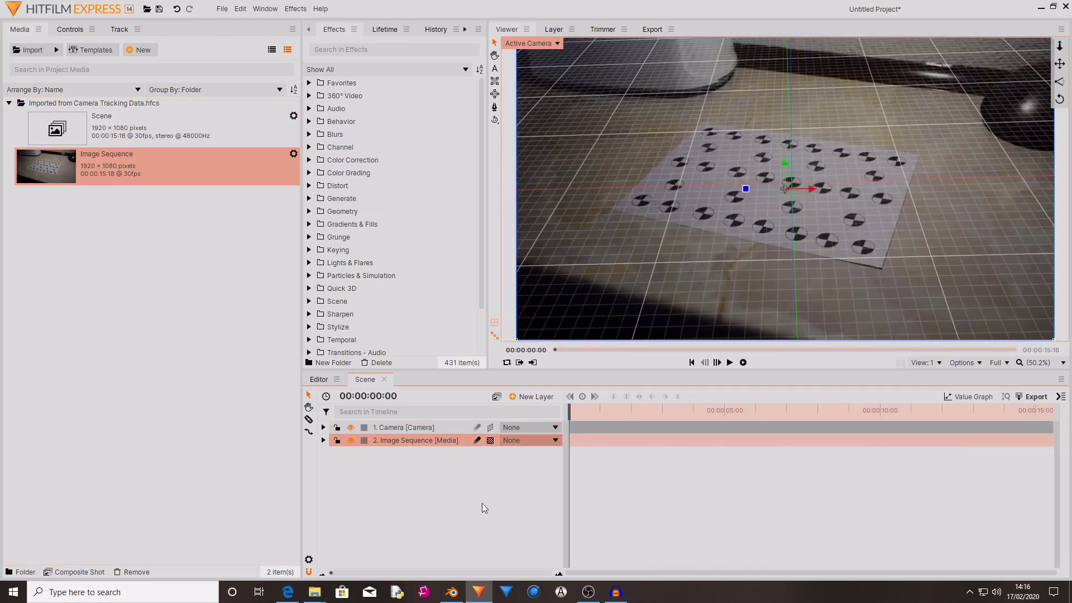
pyautogui.click(481, 505)
pyautogui.click(593, 418)
pyautogui.moveTo(595, 418); pyautogui.dragTo(567, 419)
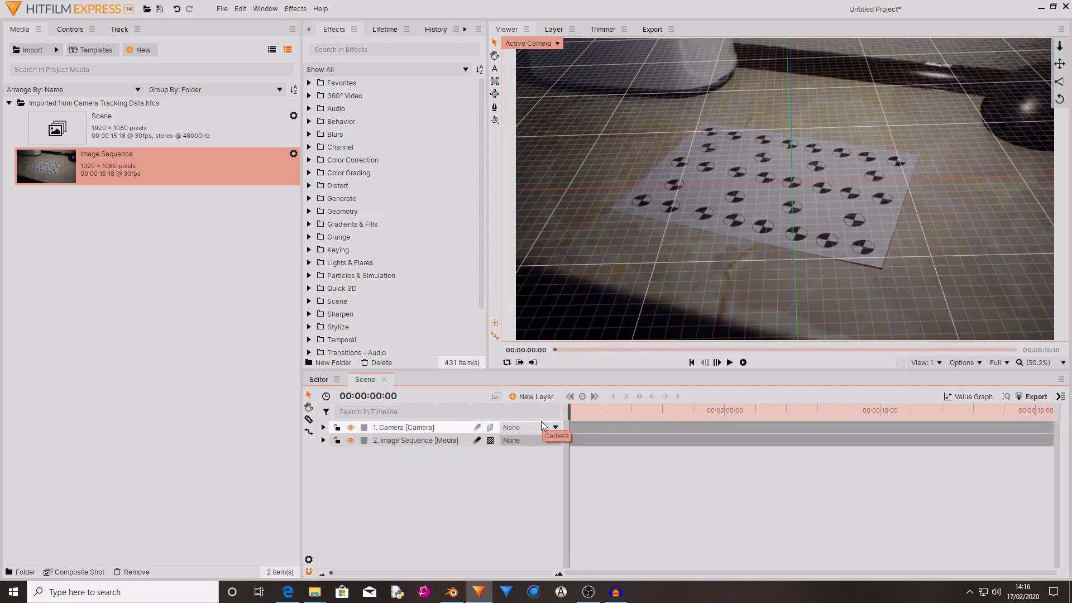
# Add a white 1920×1080 plane layer, New Plane 1, with default properties and scrub to view it
pyautogui.moveTo(594, 412); pyautogui.dragTo(540, 406)
pyautogui.click(533, 396)
pyautogui.click(522, 412)
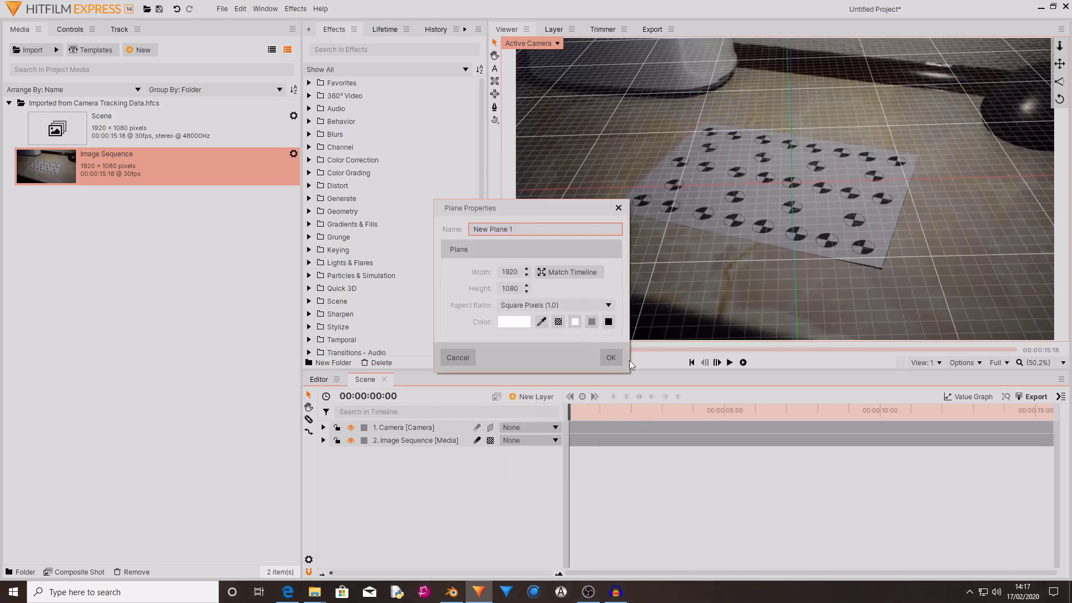
pyautogui.click(611, 357)
pyautogui.moveTo(634, 410); pyautogui.dragTo(760, 400)
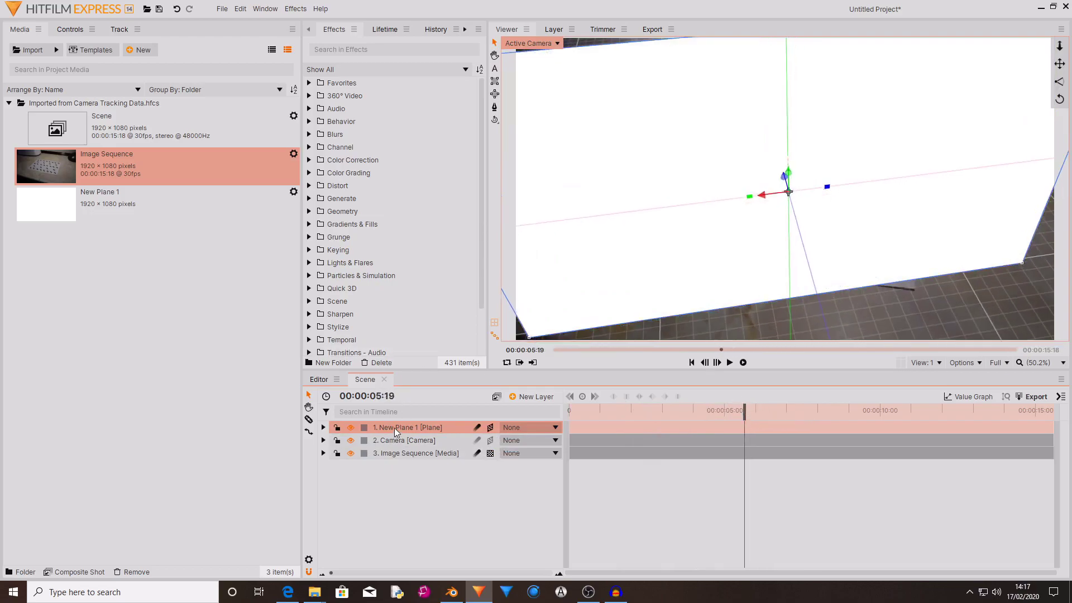